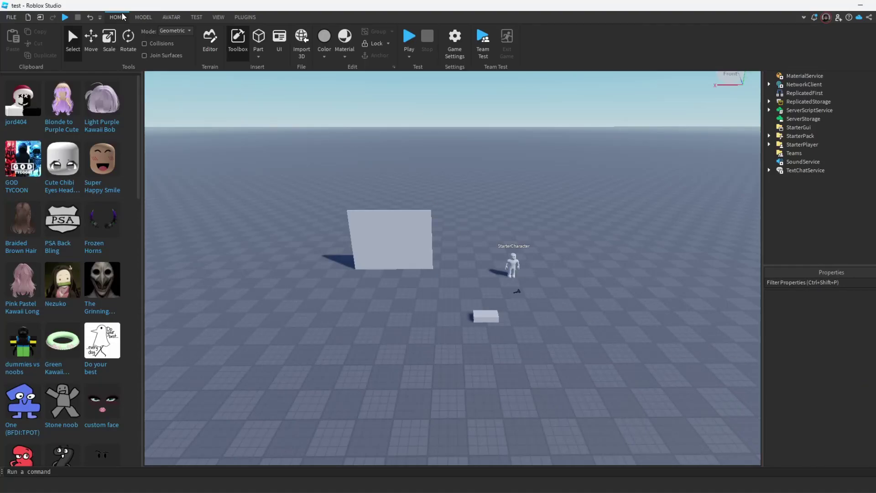
Glance at the place's Security settings, then view the Node.js v22.9.0 Windows fnm install commands.
click(455, 52)
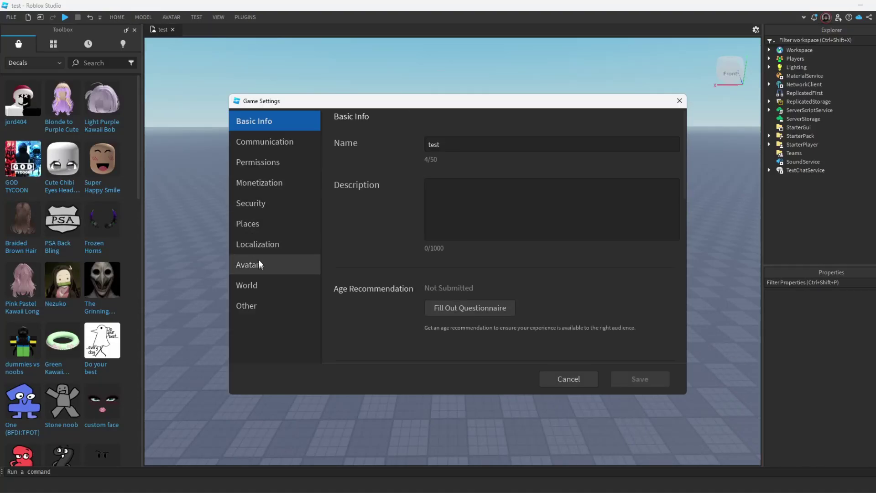
click(253, 203)
click(557, 378)
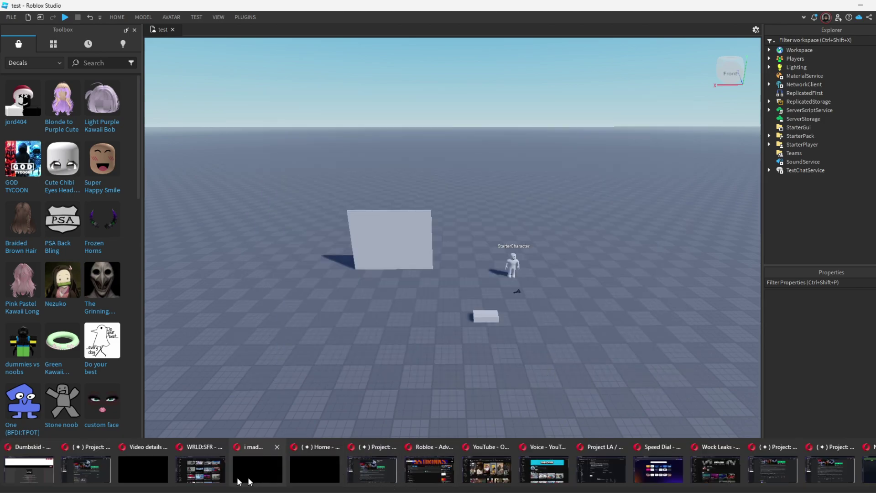
click(866, 462)
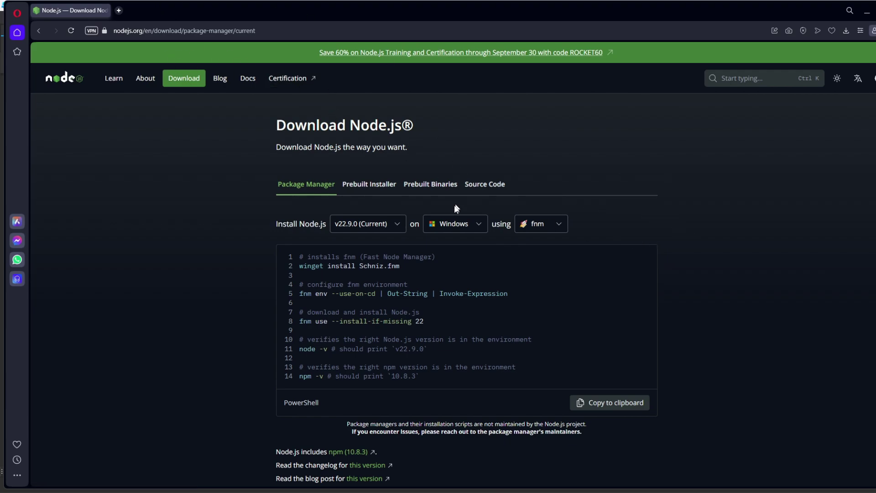
scroll(457, 256, down, 2)
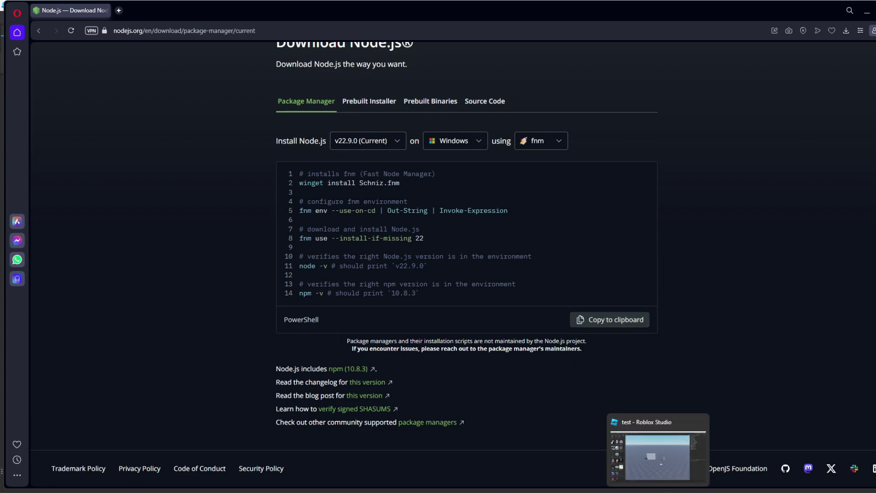
Back in Studio, confirm HTTP requests and API access are enabled in Security settings.
click(650, 455)
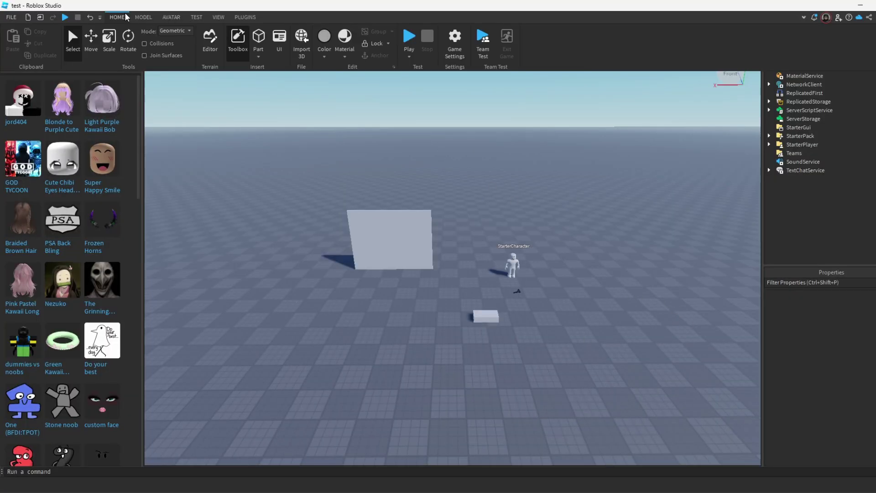
click(452, 43)
click(282, 203)
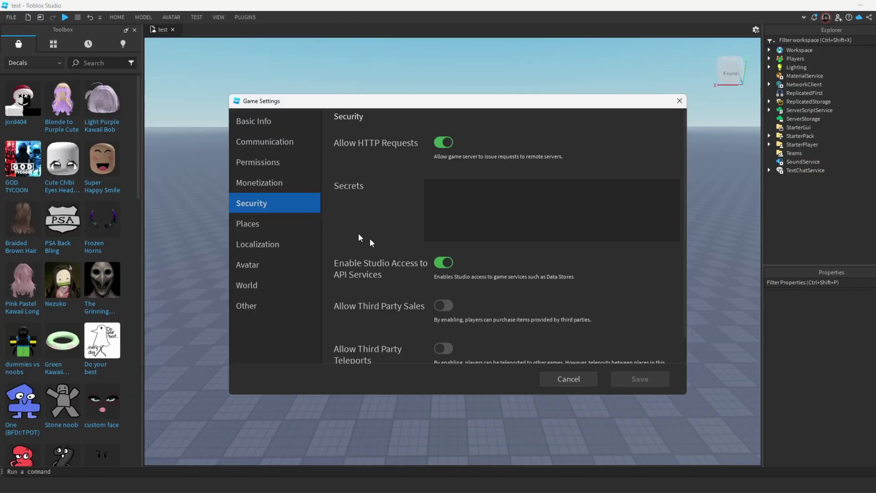
click(568, 378)
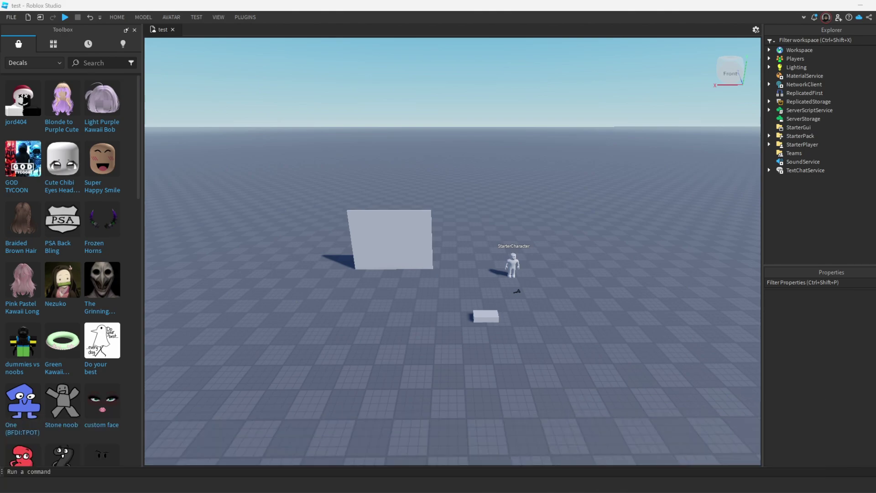
Bring up the sstlr-v1-main folder, reposition its window, and select the Lanos batch file.
key(alt+Tab)
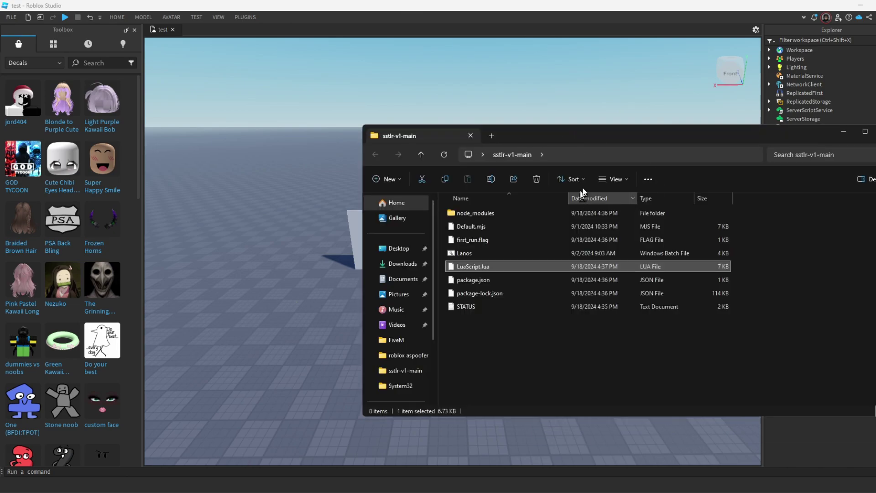
drag(639, 139, 535, 125)
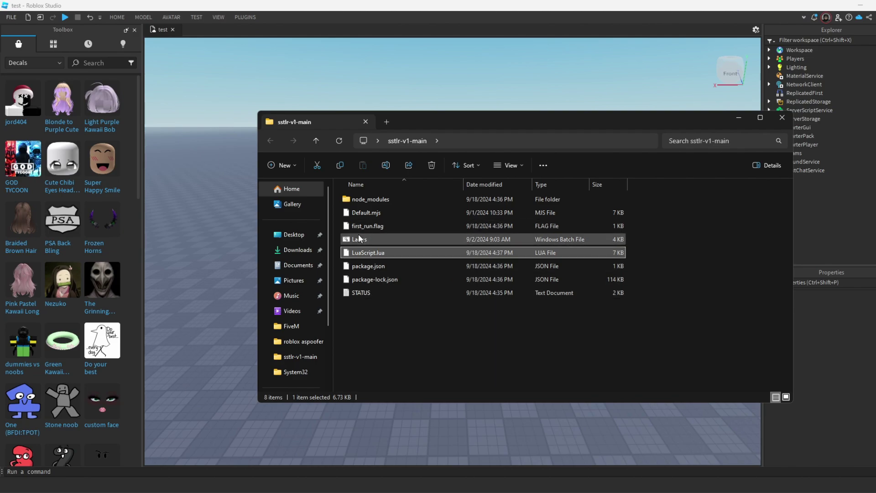
click(363, 242)
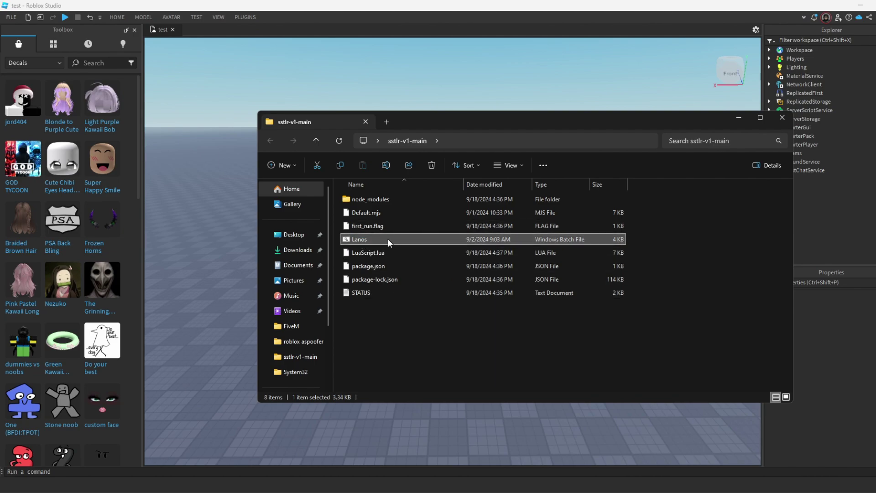
Run Lanos, pick the Lanos-V2-S script spoofing option, and initialize it with 'i'.
double_click(395, 239)
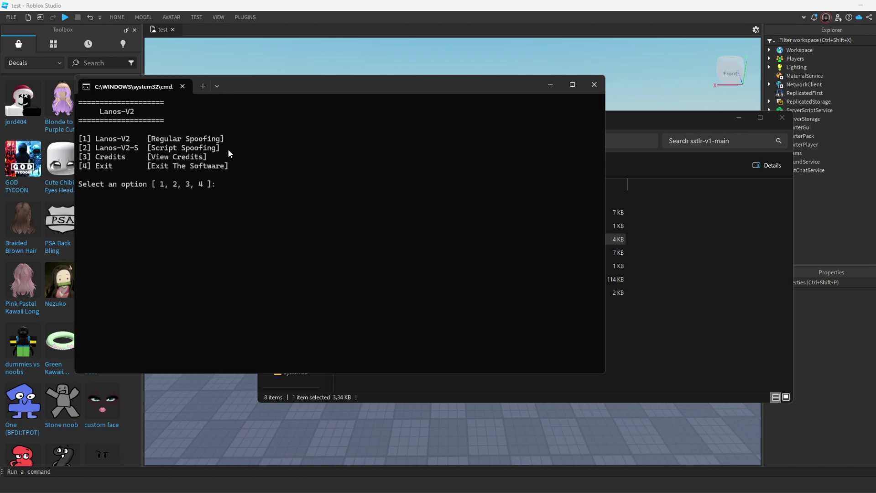
drag(227, 148, 75, 145)
click(243, 192)
text(2)
key(Return)
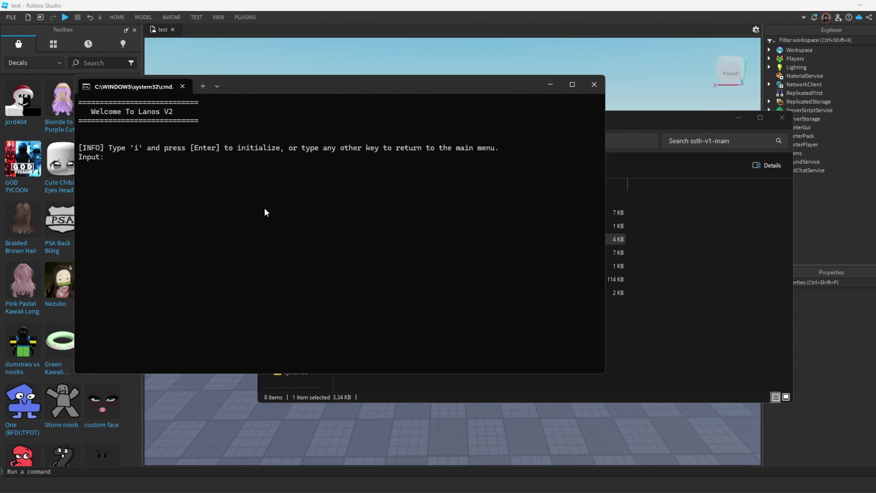
text(i)
key(Return)
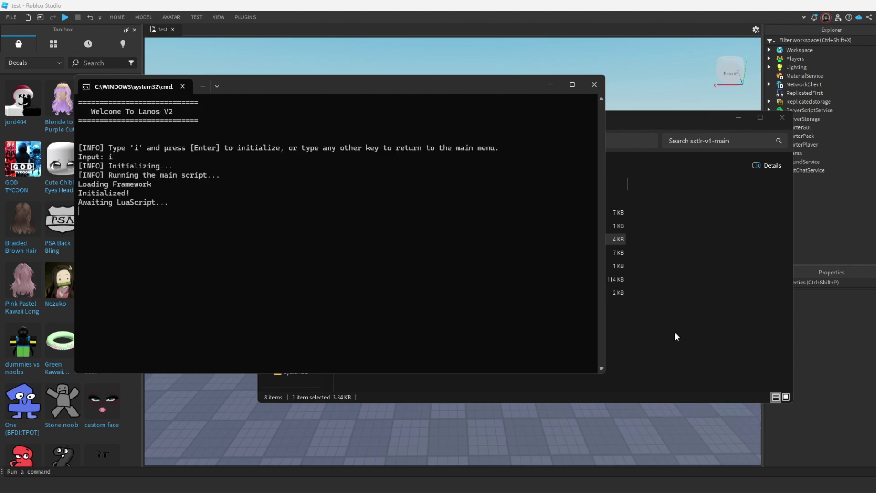
Check LuaScript.lua's Open with Notepad option, then return to the Roblox Studio place.
click(673, 336)
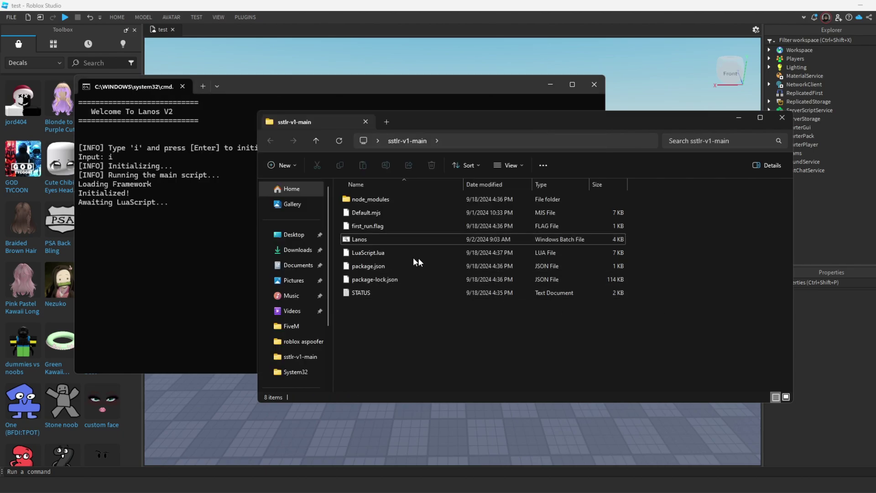
right_click(358, 251)
mouse_move(394, 283)
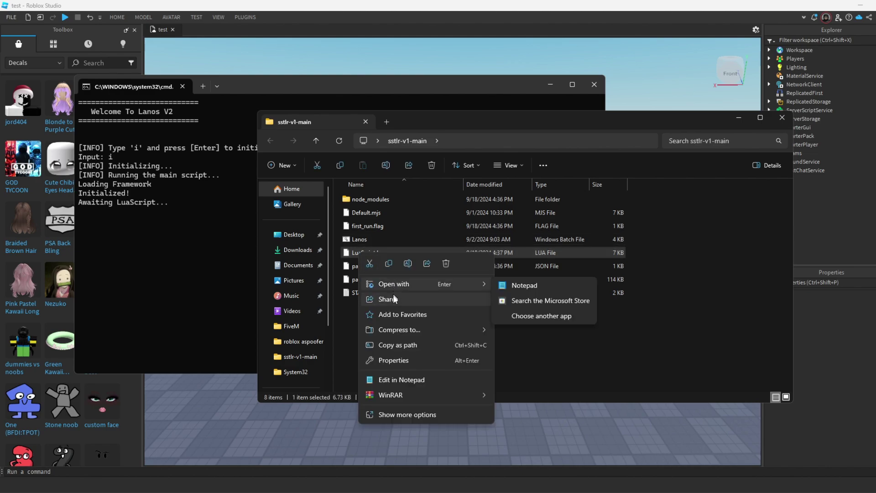
click(524, 284)
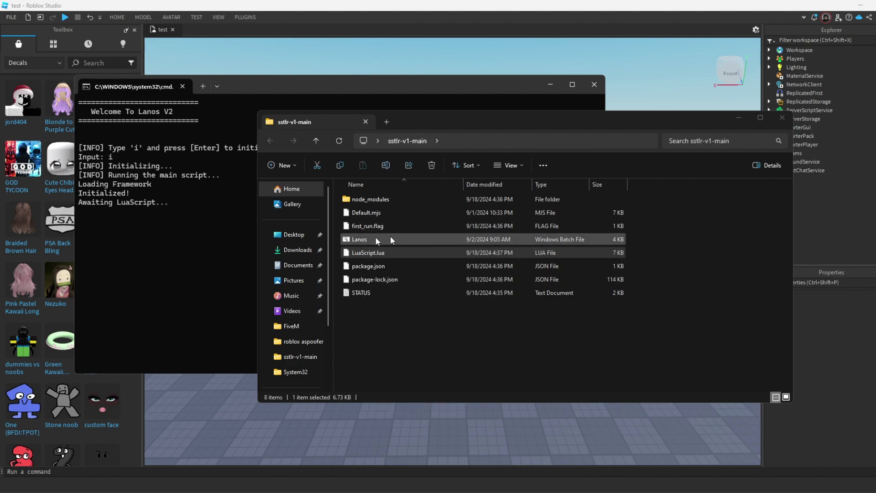
click(180, 258)
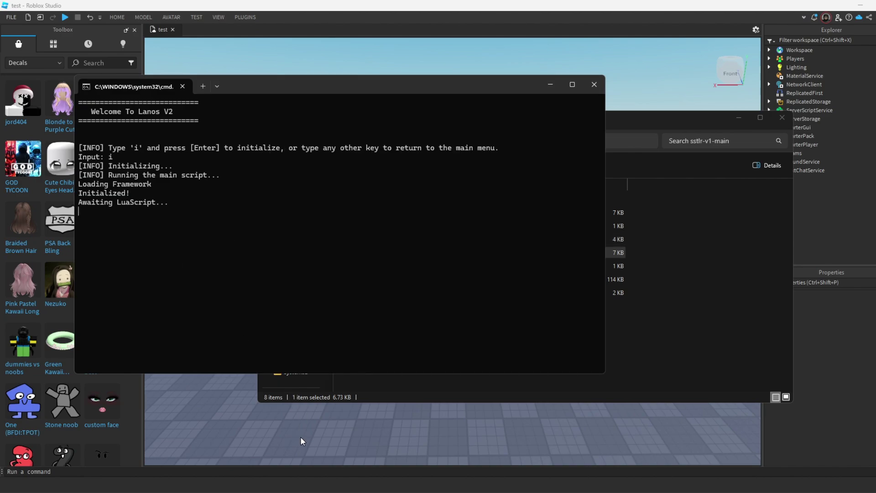
click(477, 417)
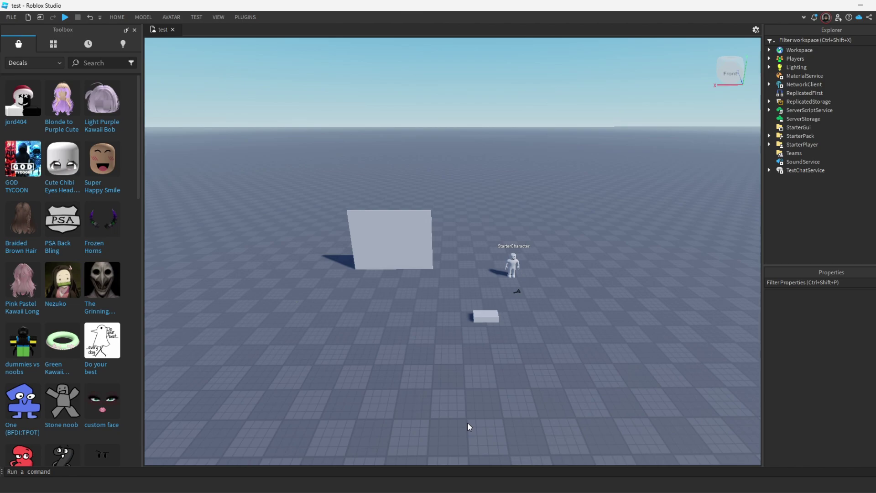
Look through the Studio ribbon tabs and open the Output window.
drag(451, 435, 332, 348)
click(197, 17)
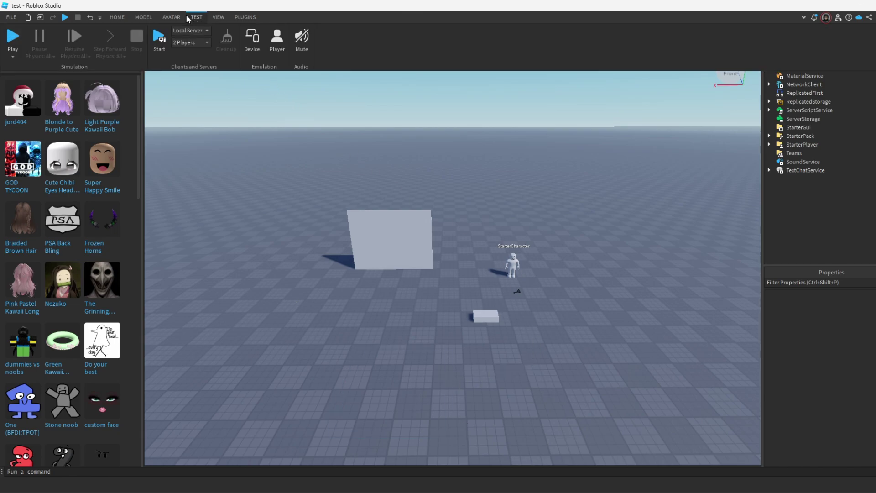
click(175, 18)
click(219, 17)
click(134, 33)
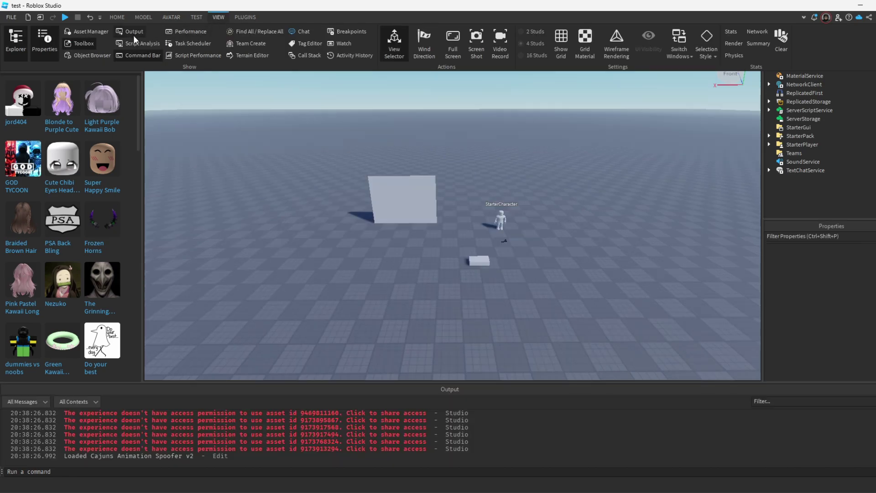
Run the pasted Lanos script from the command bar and confirm seven animations reuploaded.
click(240, 472)
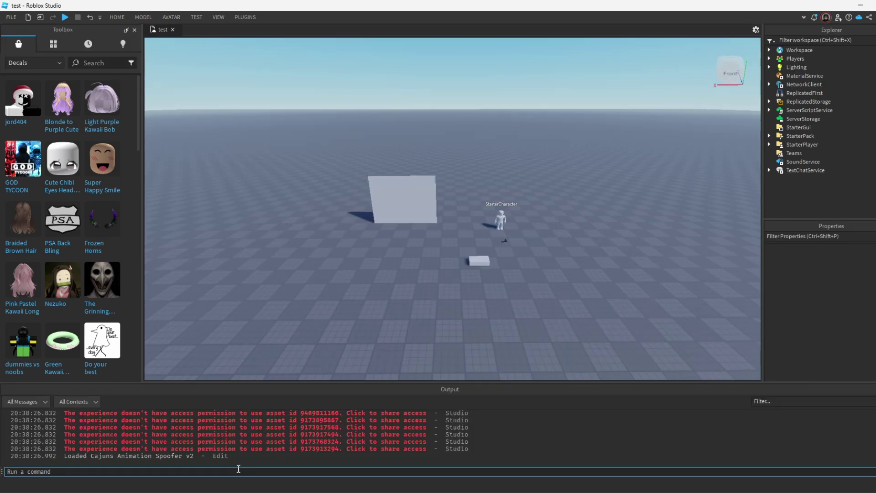
key(ctrl+v)
key(Return)
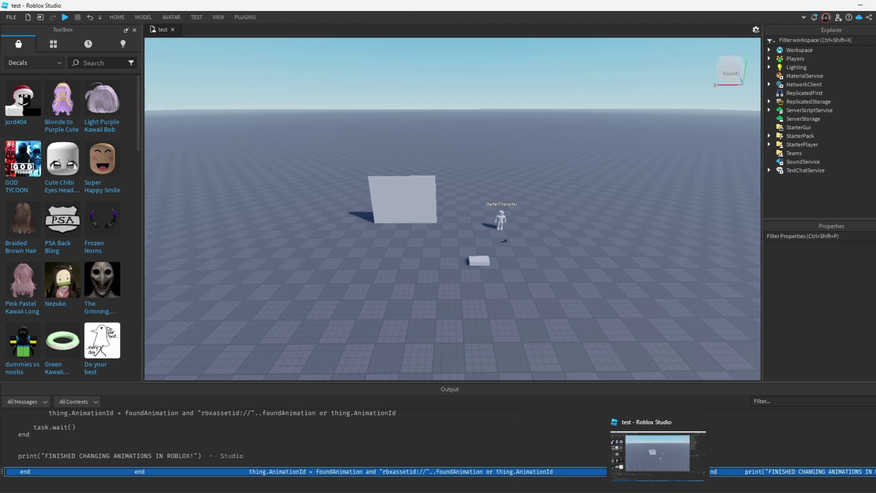
click(626, 451)
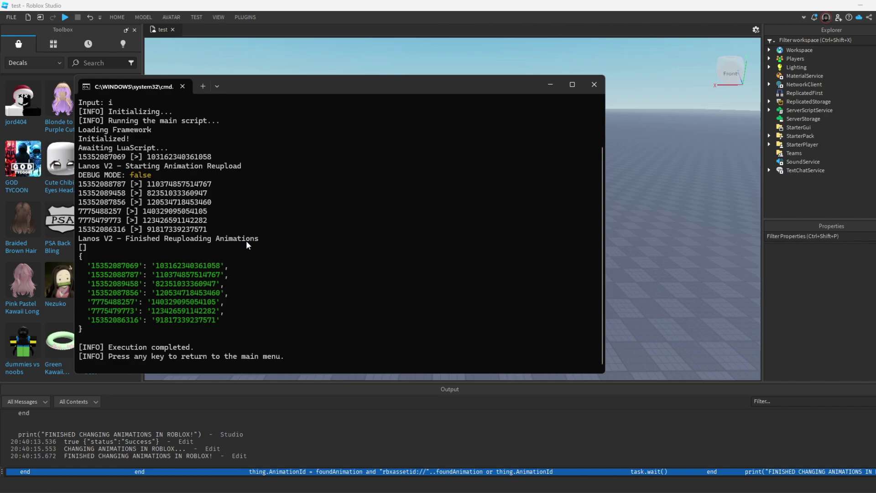
key(Return)
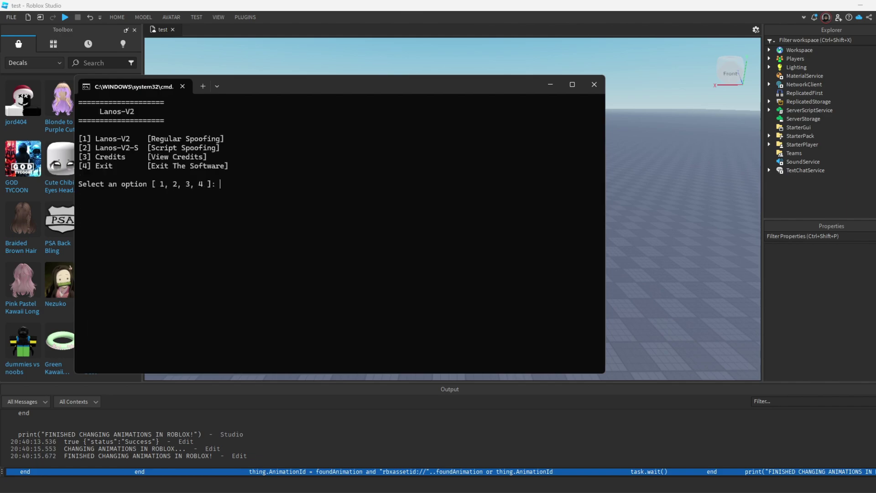
Move the spoofer terminal aside, start a playtest, and equip the GlockEXT.
click(549, 85)
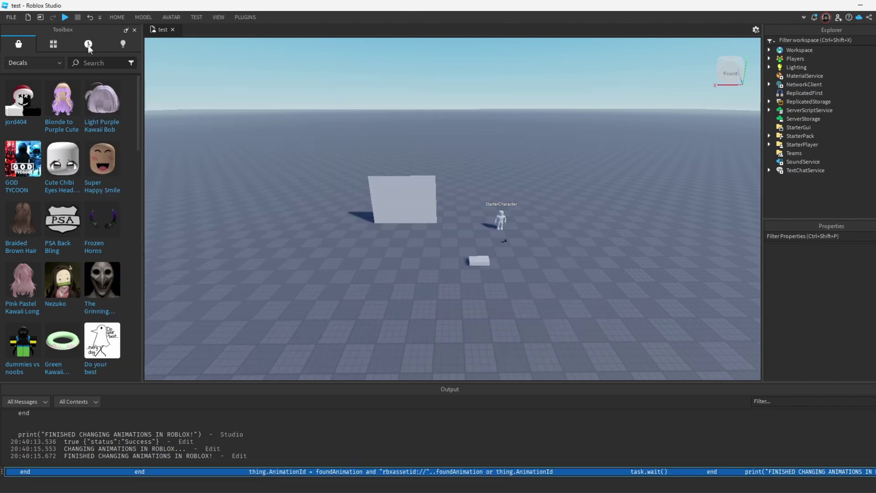
click(127, 21)
click(409, 40)
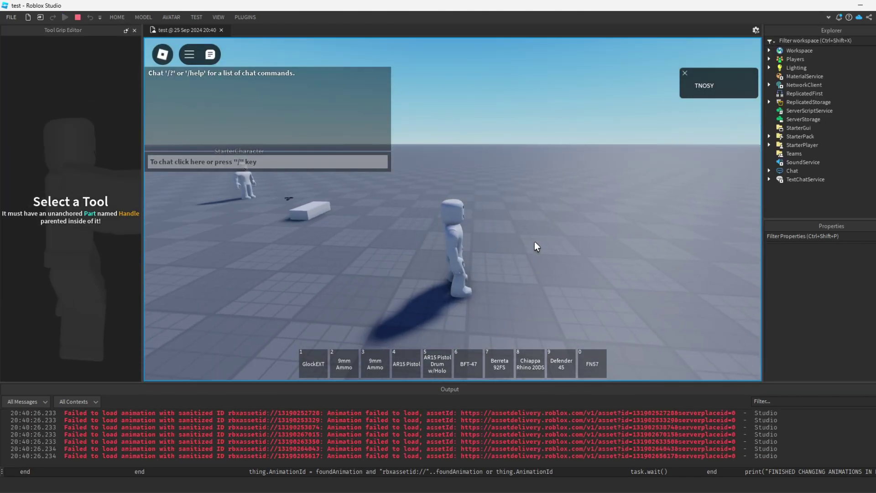
key(1)
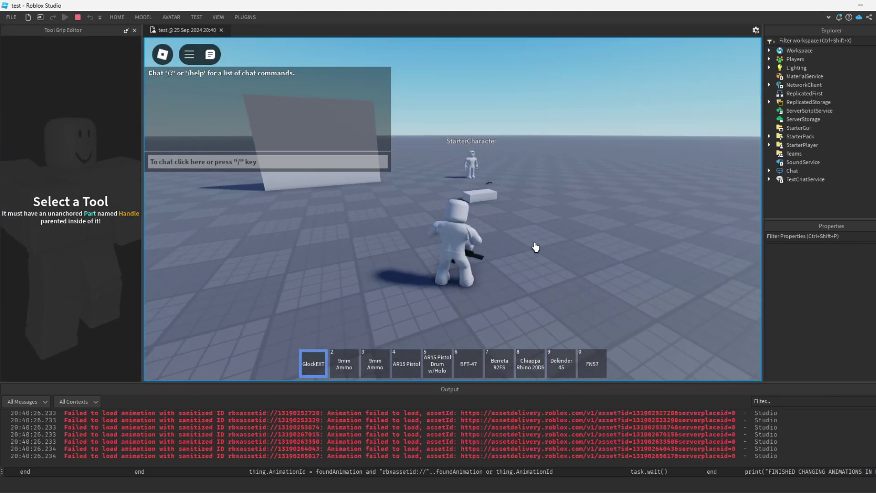
key(w)
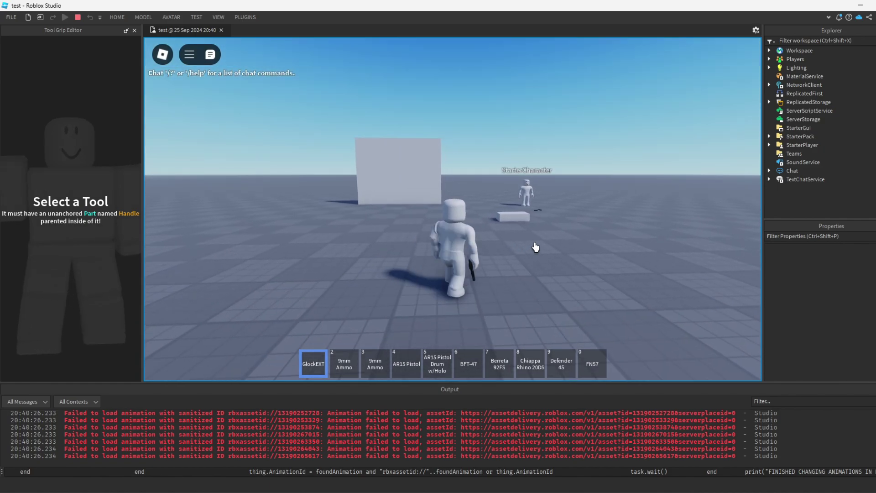
Aim the GlockEXT over the shoulder, fire four shots, then move around.
right_click(524, 229)
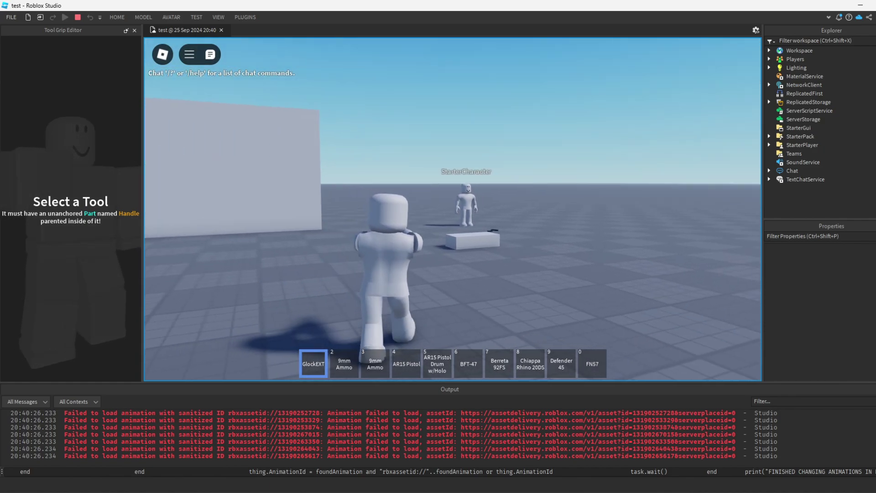
click(452, 209)
click(452, 209)
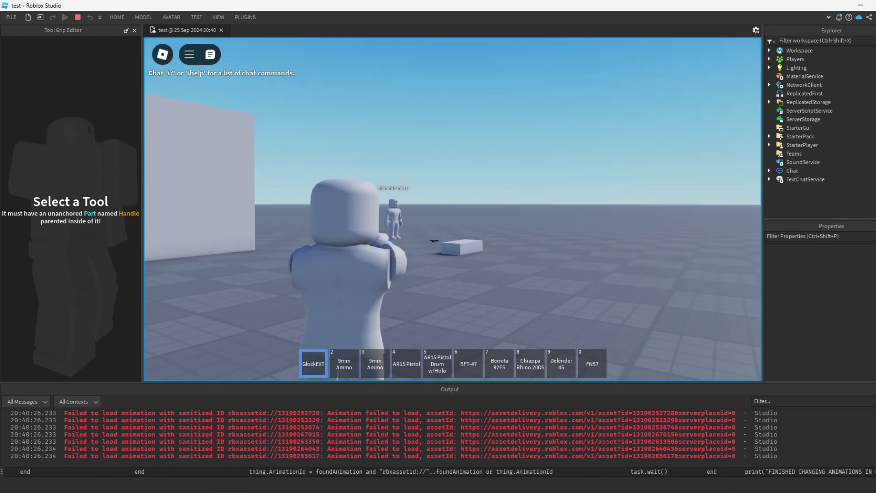
click(452, 209)
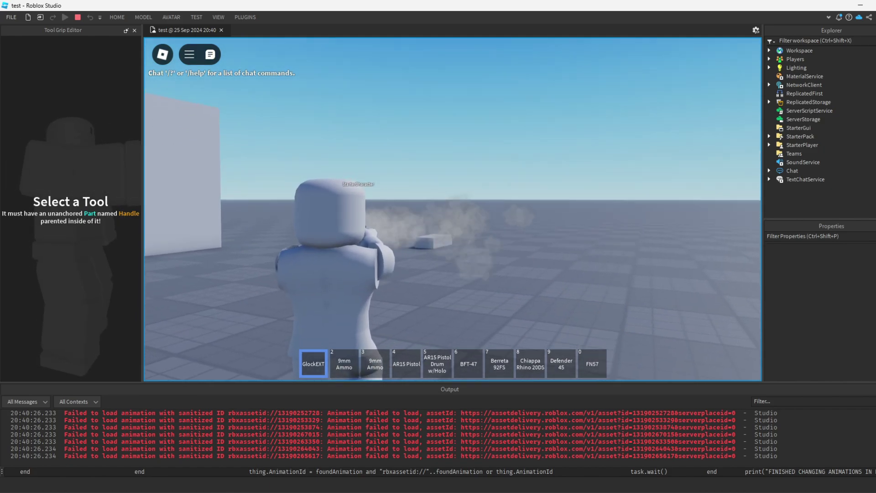
click(452, 208)
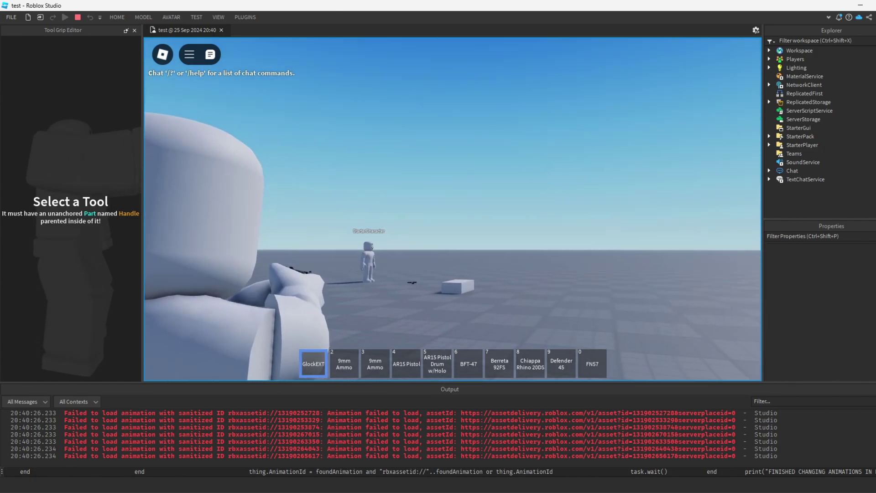
scroll(453, 209, down, 5)
key(w)
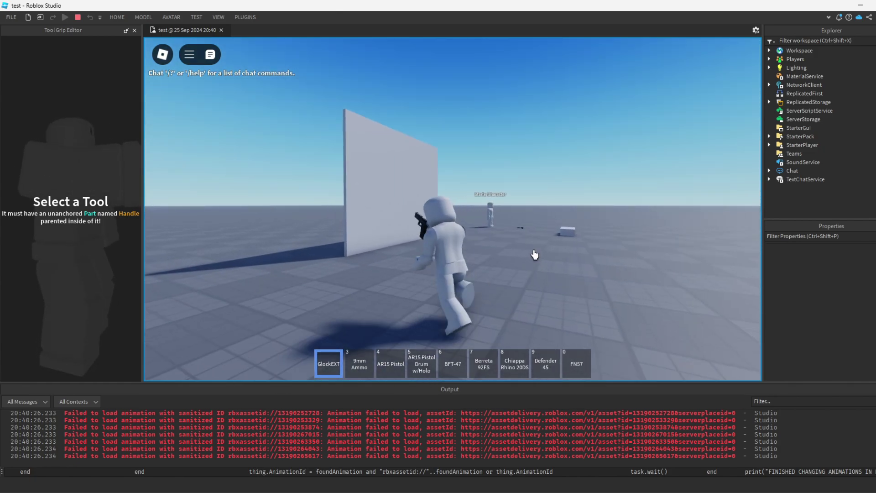
key(d)
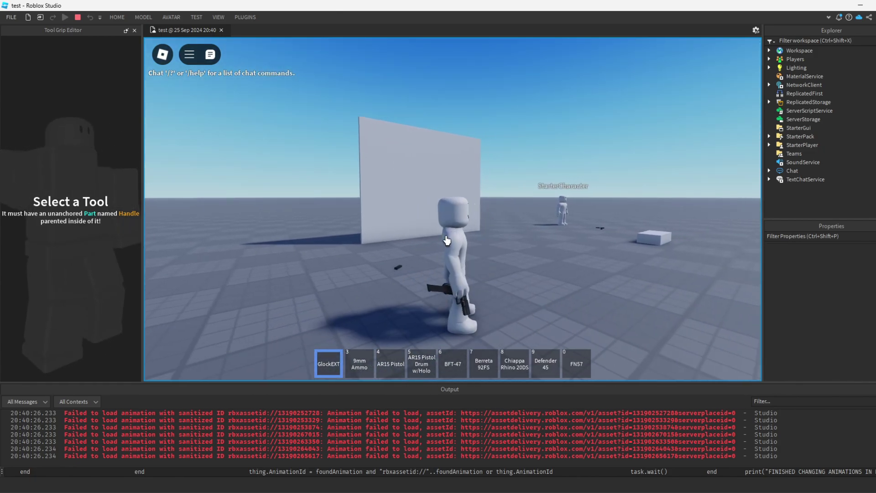
Try the FN57, Chiappa Rhino, Defender 45 and BFT-47 hold animations.
key(1)
click(576, 363)
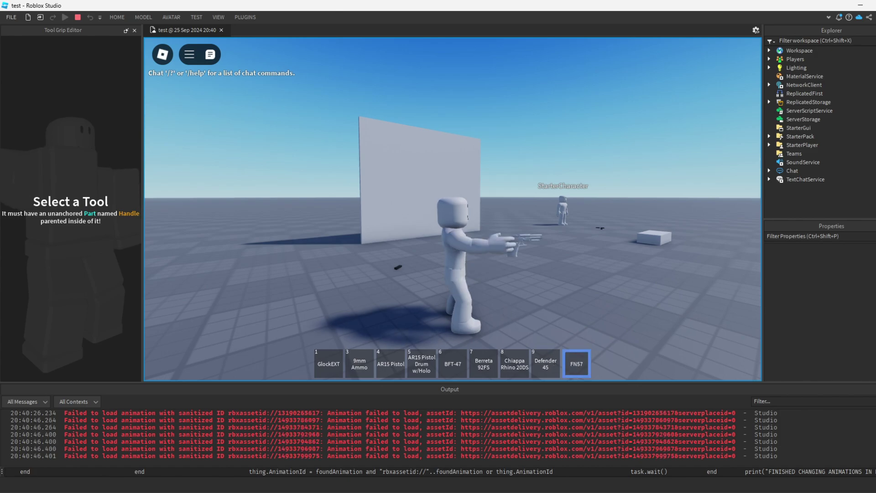
click(576, 363)
click(515, 364)
key(9)
key(6)
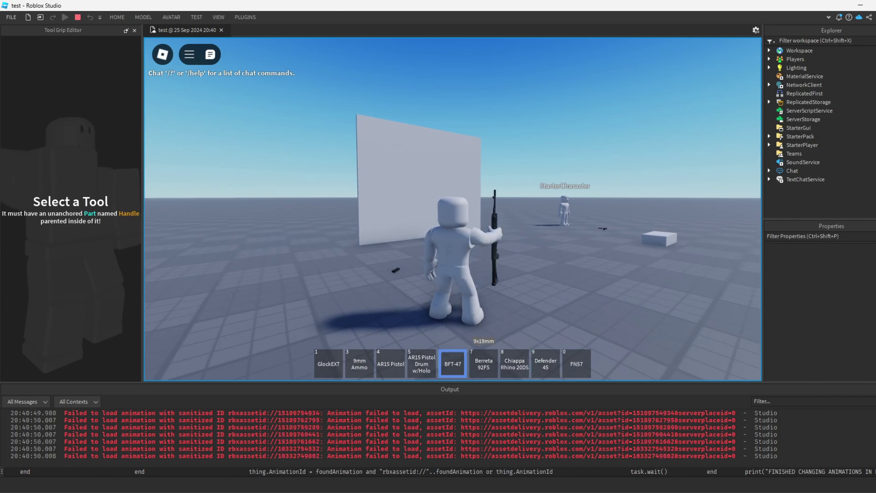
key(6)
Re-equip the GlockEXT while walking around, then equip and holster the AR15 Pistol.
click(329, 363)
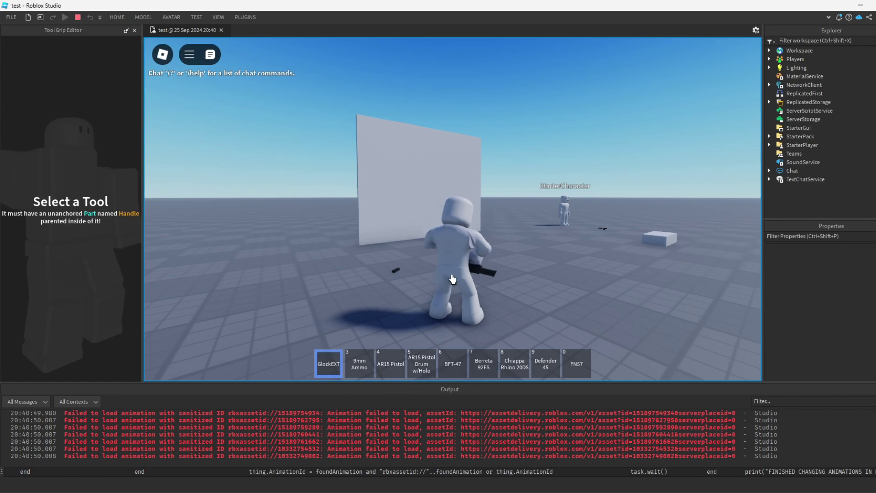
key(s)
key(a)
drag(509, 235, 524, 235)
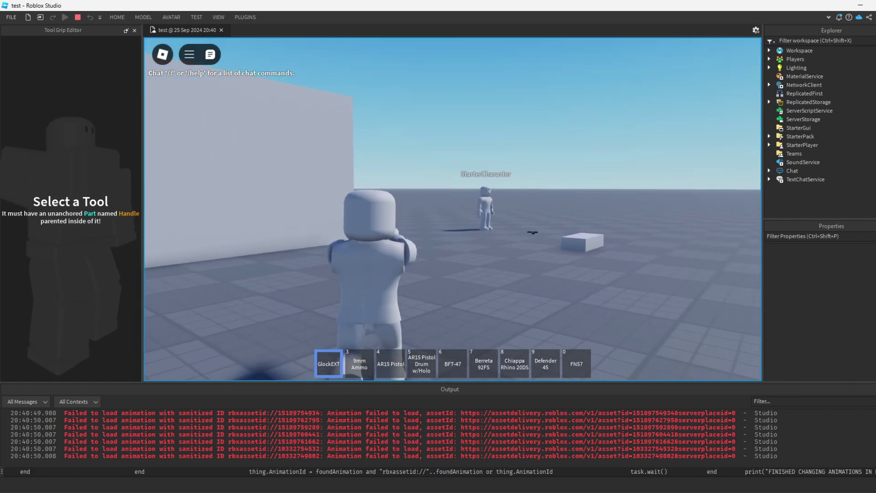
key(w)
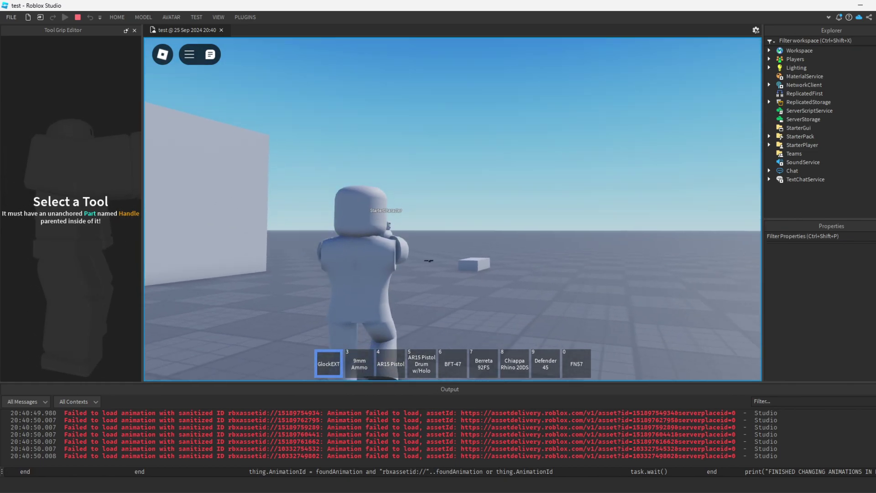
key(s)
click(391, 363)
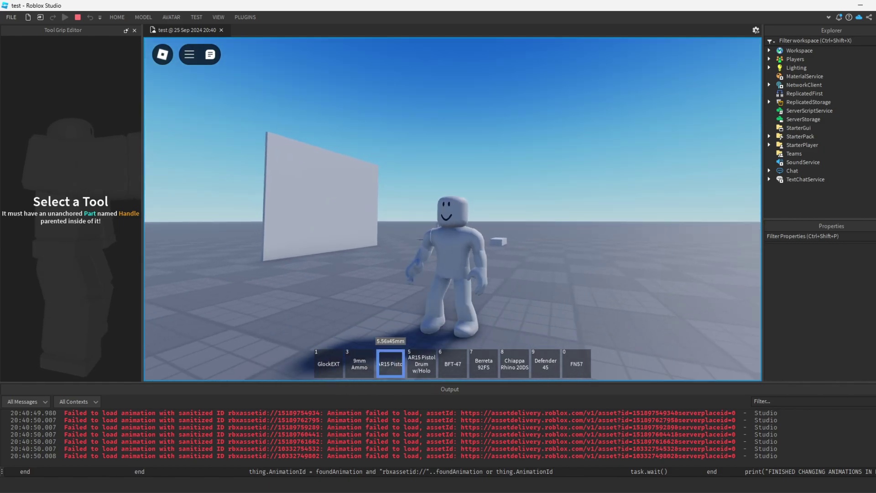
click(390, 363)
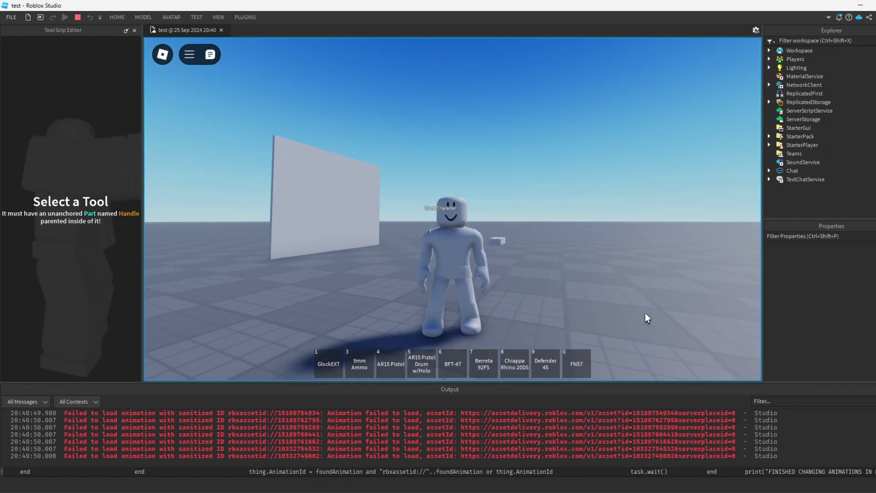